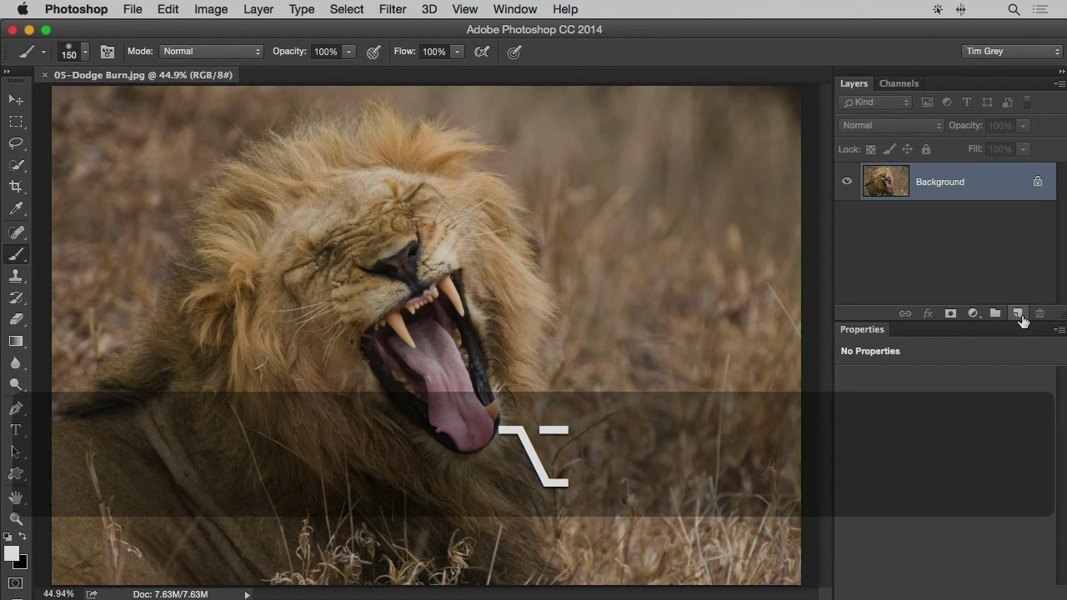
# Create a new layer named 'Dodge & Burn' in Overlay mode, filled with 50% neutral gray
pyautogui.keyDown('alt'); pyautogui.click(1018, 315); pyautogui.keyUp('alt')
pyautogui.keyDown('alt'); pyautogui.click(1018, 314); pyautogui.keyUp('alt')
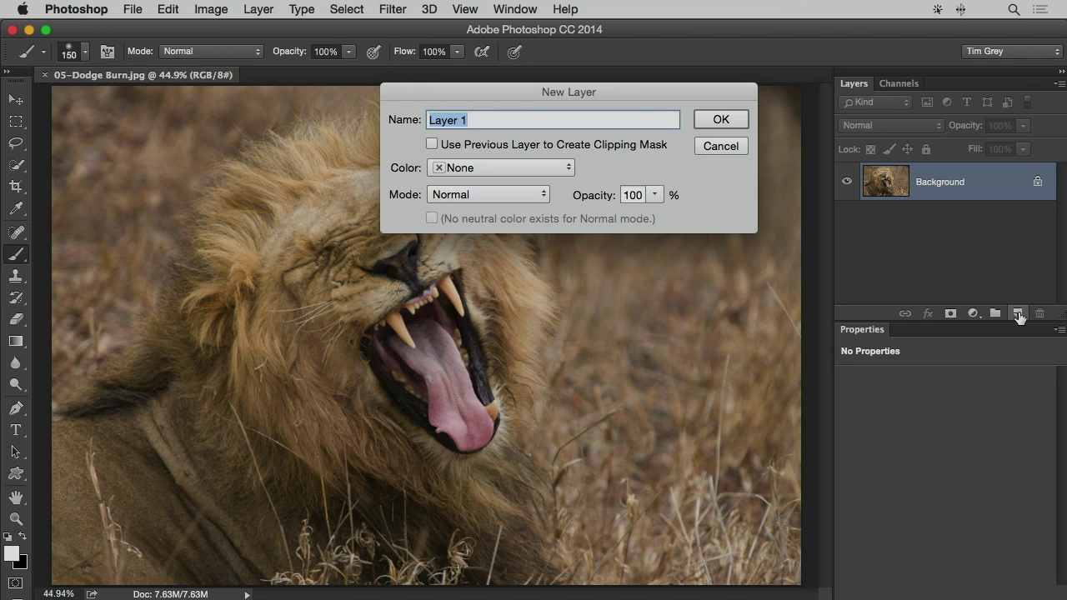
pyautogui.write('Dodge & B')
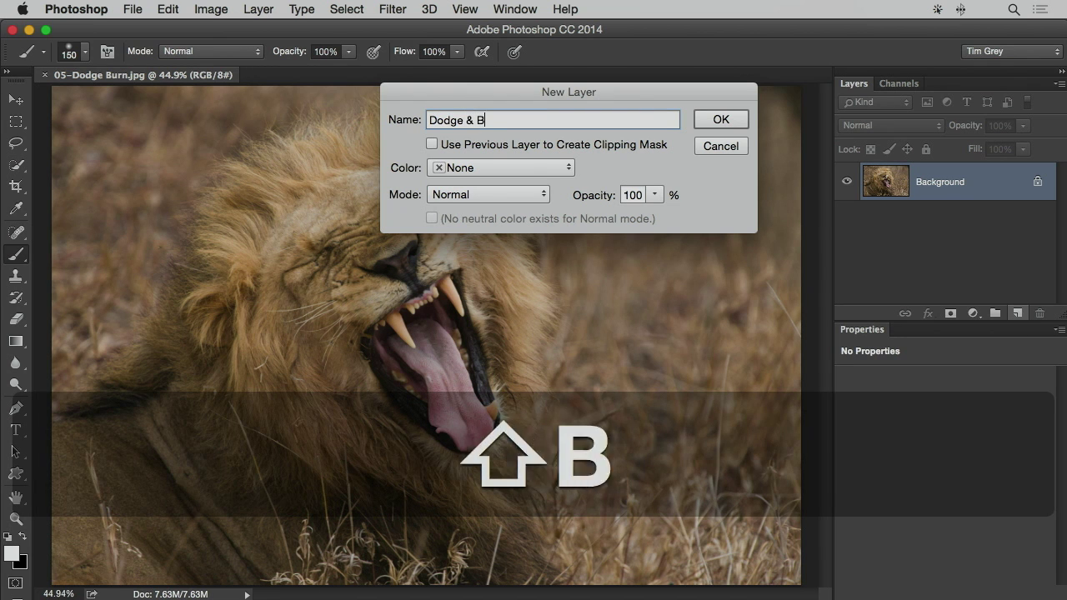
pyautogui.write('urn')
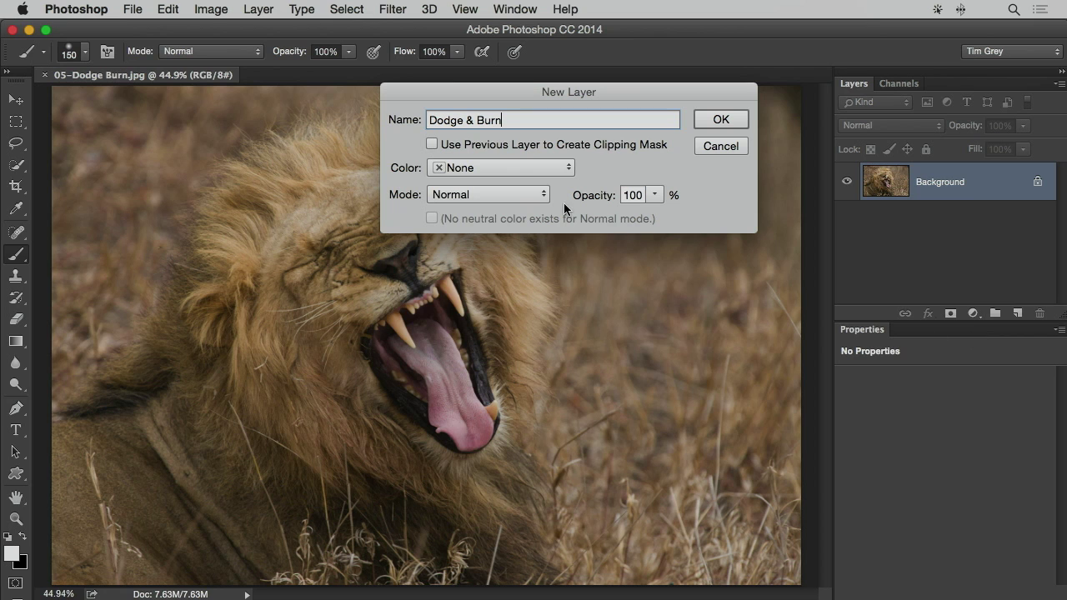
pyautogui.click(530, 198)
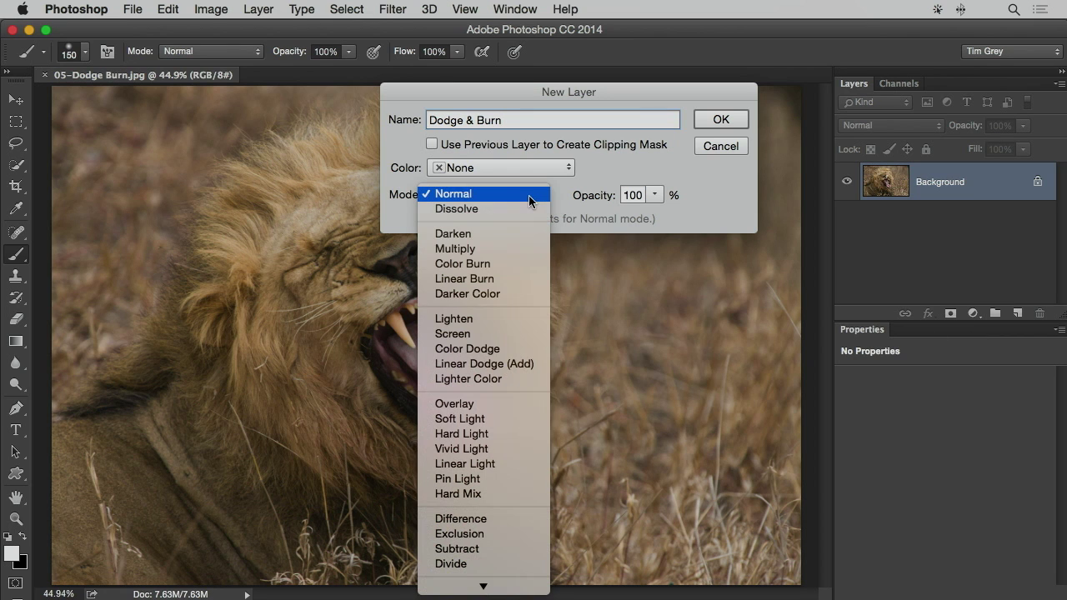
pyautogui.click(491, 406)
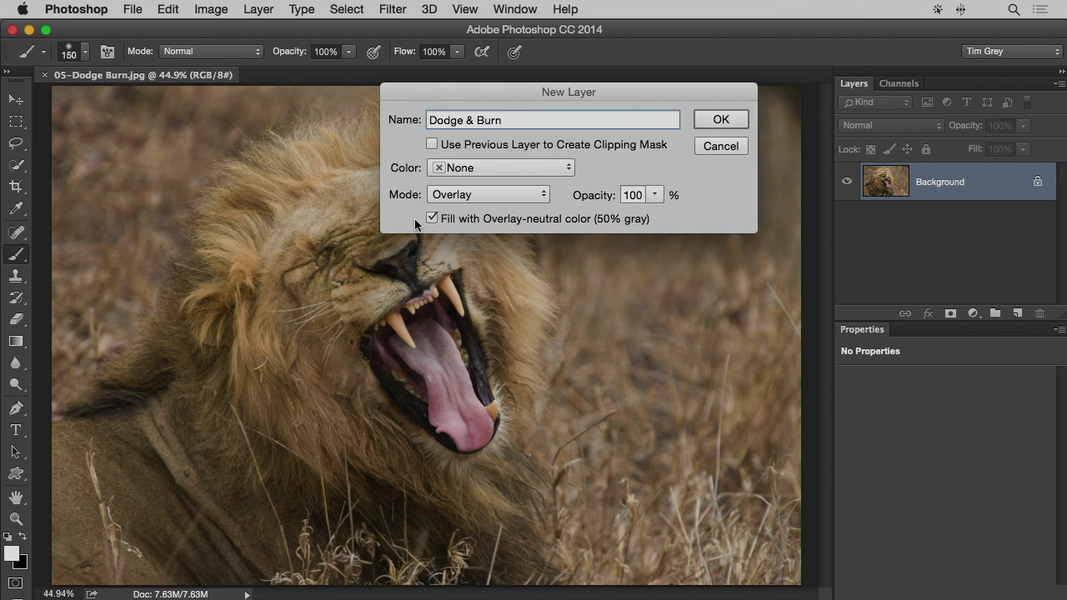
pyautogui.click(722, 121)
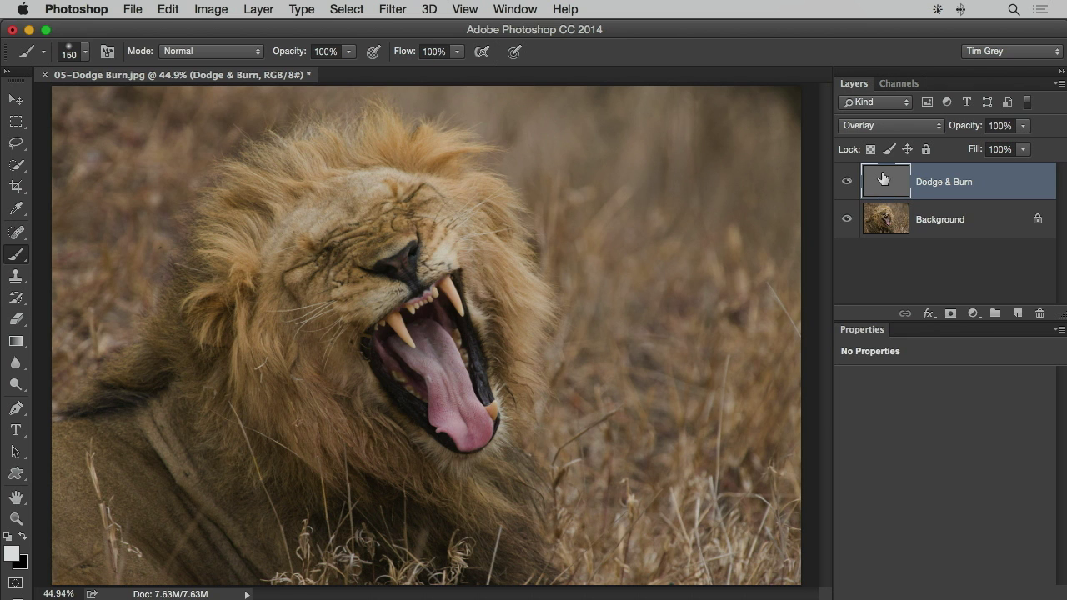
pyautogui.click(880, 126)
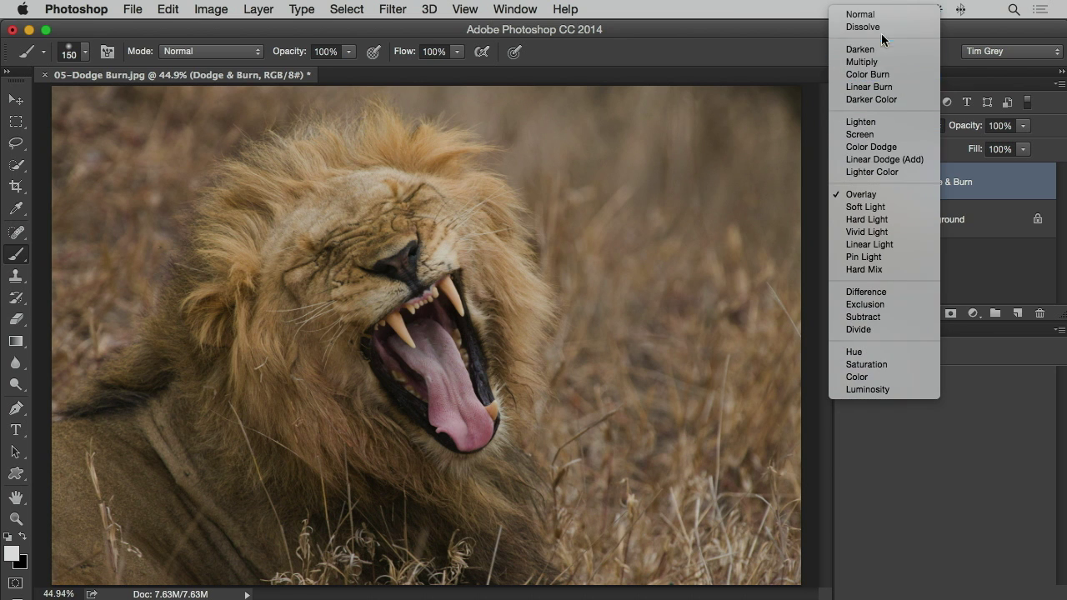
pyautogui.click(879, 16)
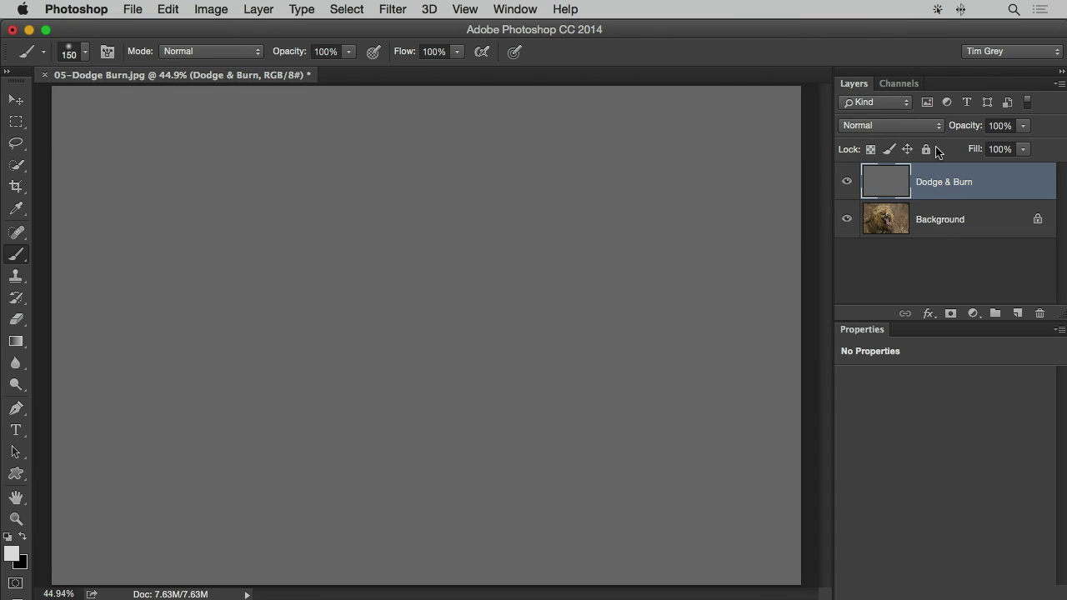
pyautogui.click(915, 126)
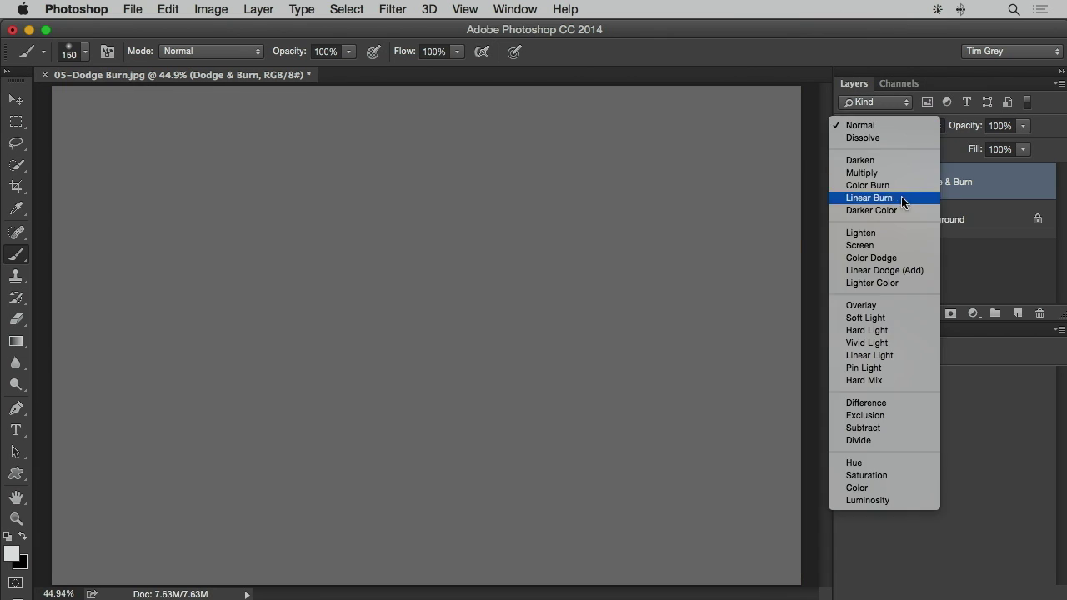
pyautogui.click(885, 305)
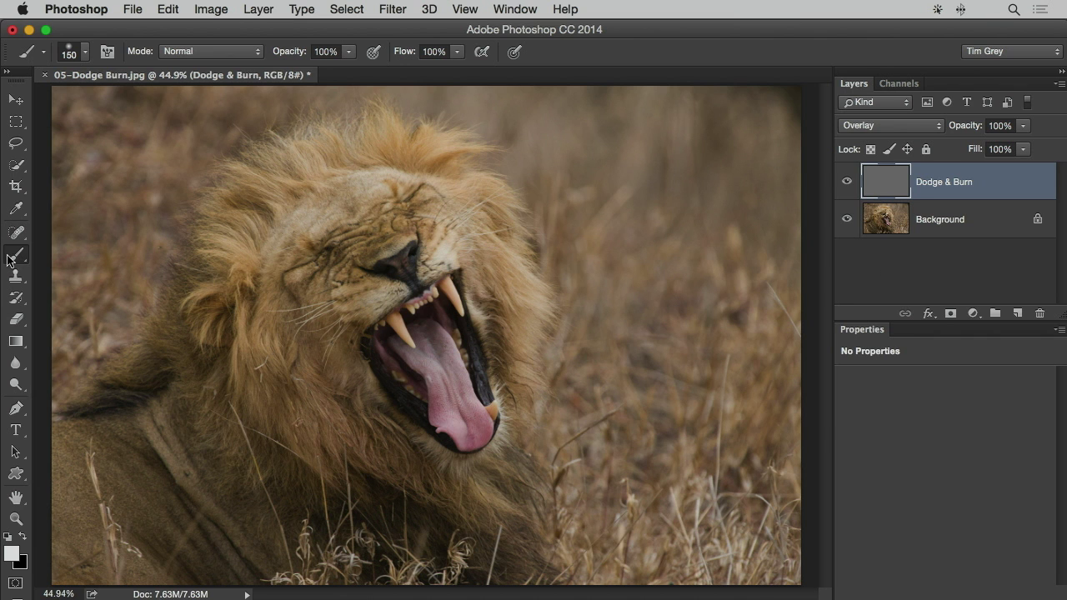
pyautogui.click(85, 53)
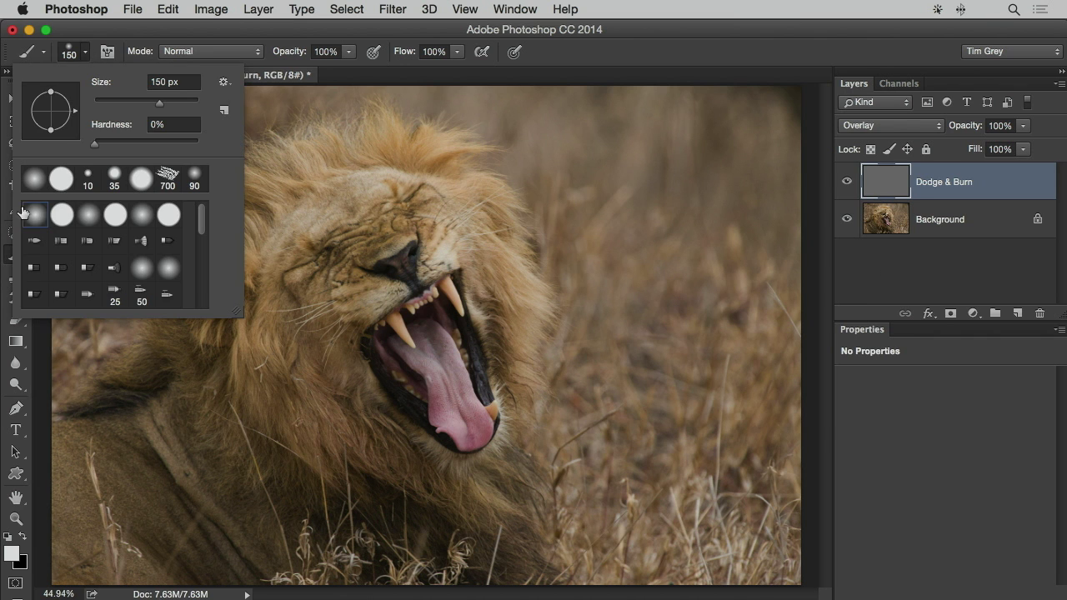
pyautogui.click(87, 51)
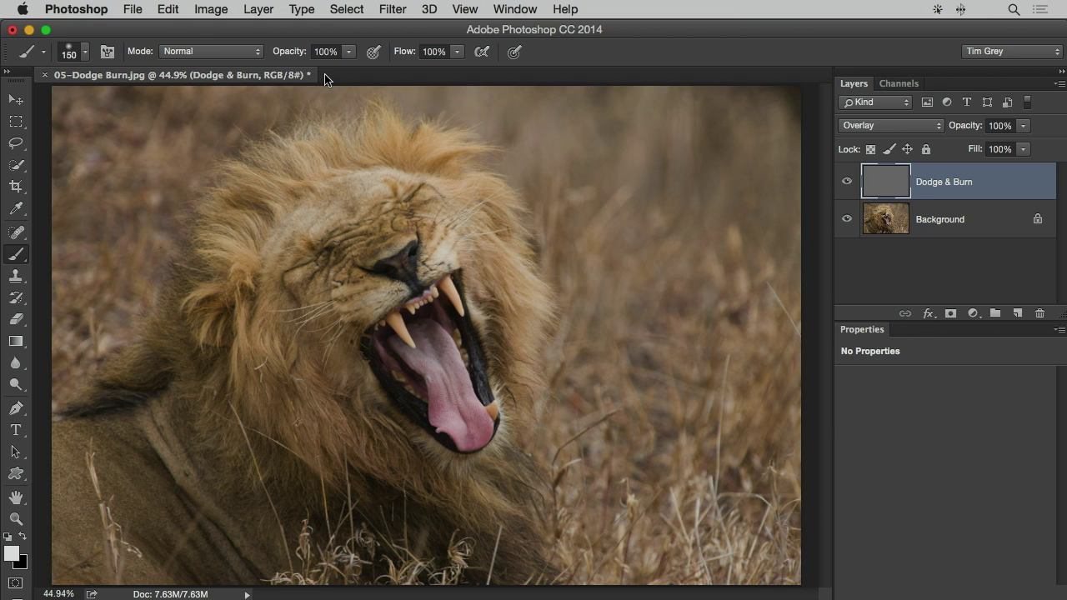
# Set the brush to 20% opacity and enlarge it to 400 pixels
pyautogui.press('1')
pyautogui.press('2')
pyautogui.press('1')
pyautogui.press('5')
pyautogui.press('2')
pyautogui.press(']')
pyautogui.press(']')
pyautogui.press(']')
pyautogui.press(']')
pyautogui.press(']')
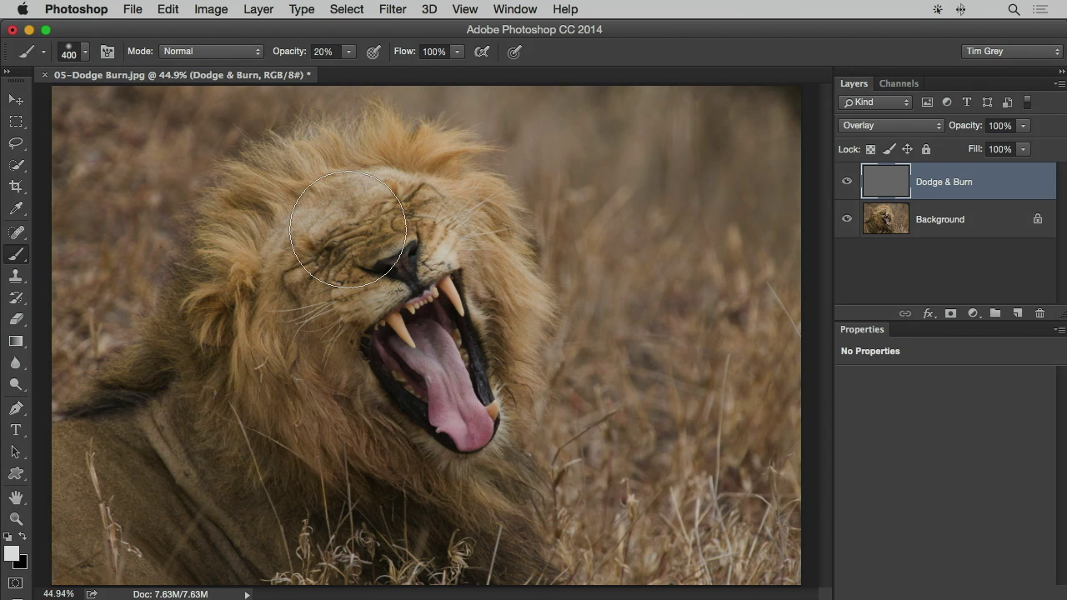
# Reset the colours to black and white, with white as the foreground
pyautogui.press('d')
pyautogui.press('x')
pyautogui.press('x')
pyautogui.press('x')
pyautogui.press('x')
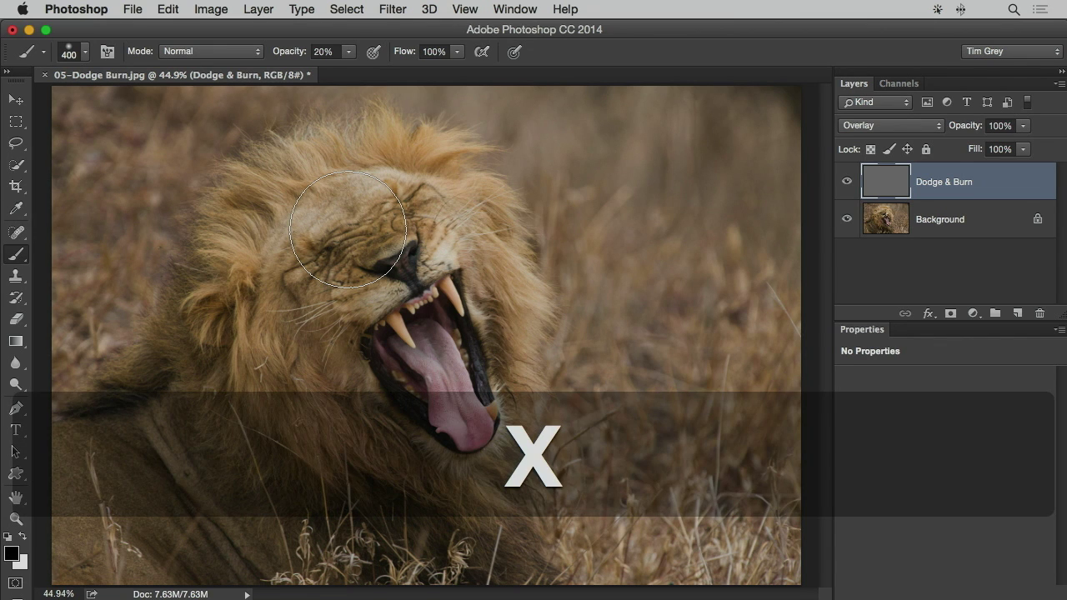
pyautogui.press('x')
pyautogui.press('x')
pyautogui.press('x')
pyautogui.press('x')
pyautogui.press('x')
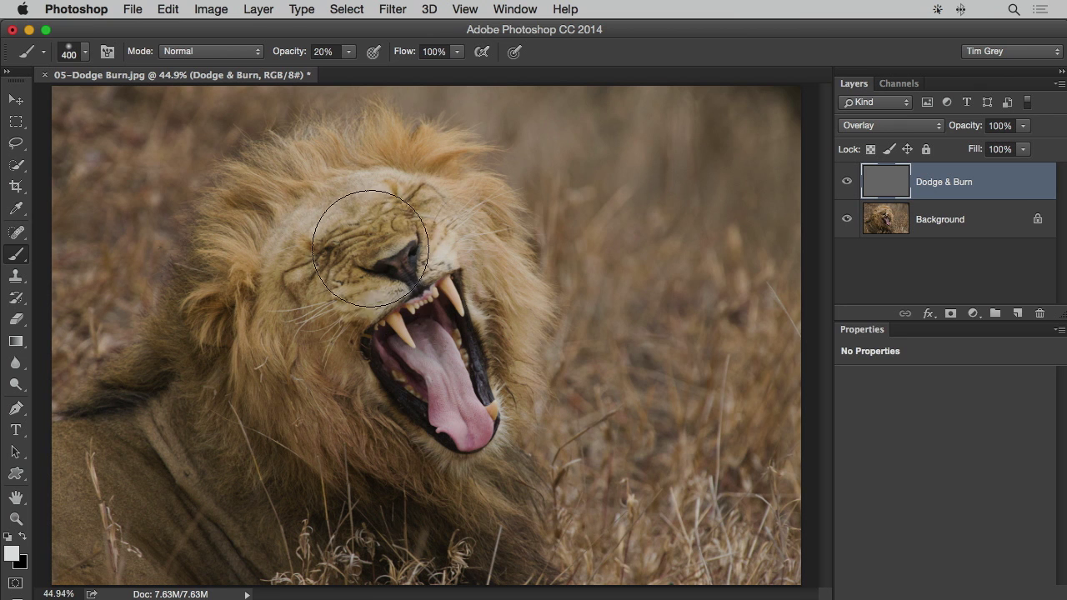
# Paint white over the lion's face, then lighten inside the mouth with a 175 px brush
pyautogui.click(386, 321)
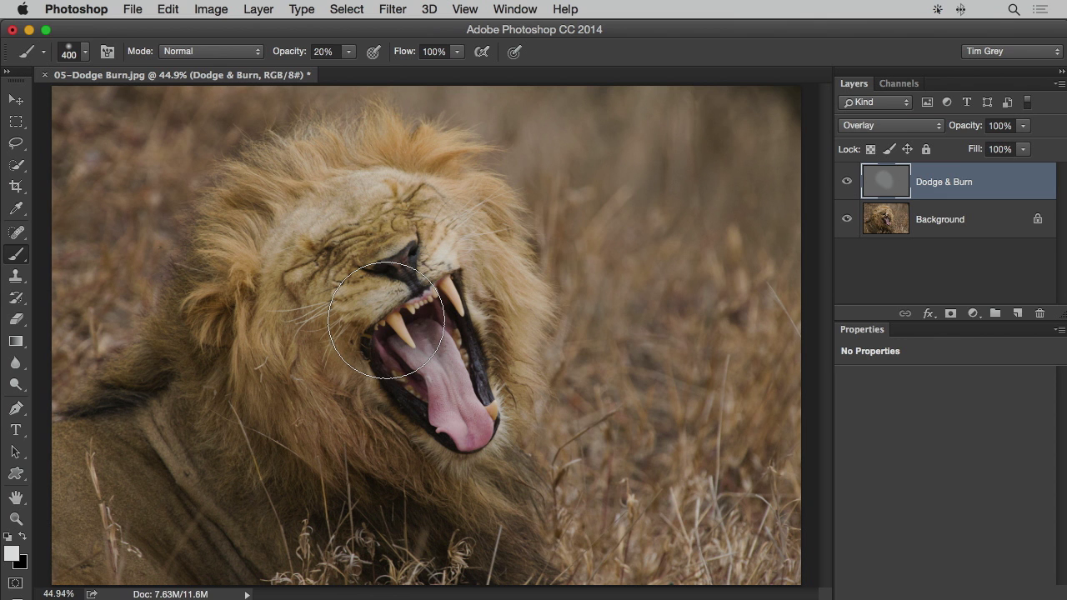
pyautogui.press('[')
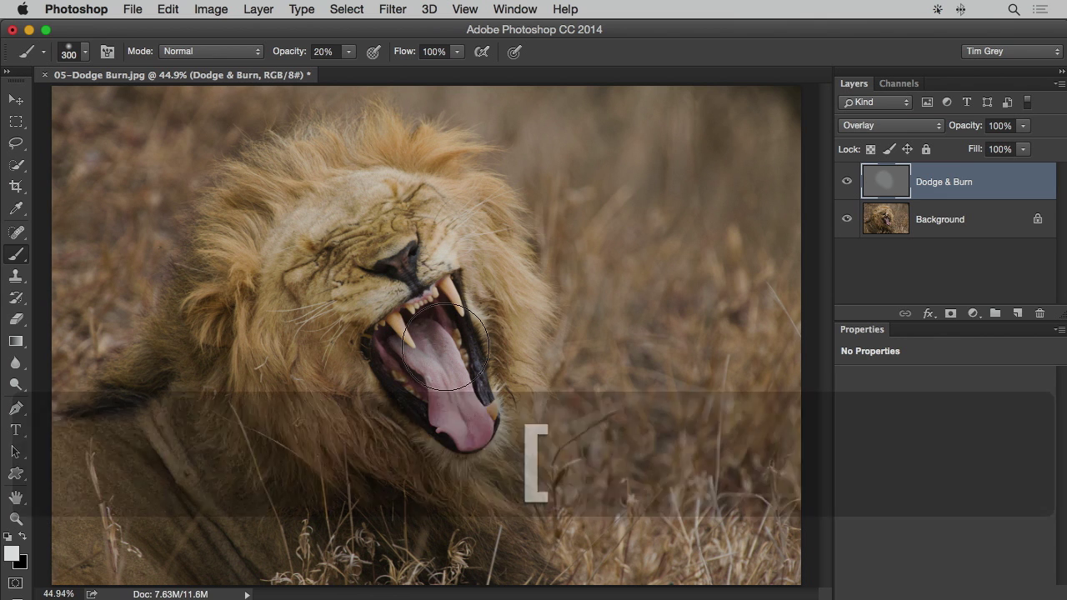
pyautogui.press('[')
pyautogui.press('[')
pyautogui.press('[')
pyautogui.press('[')
pyautogui.press('[')
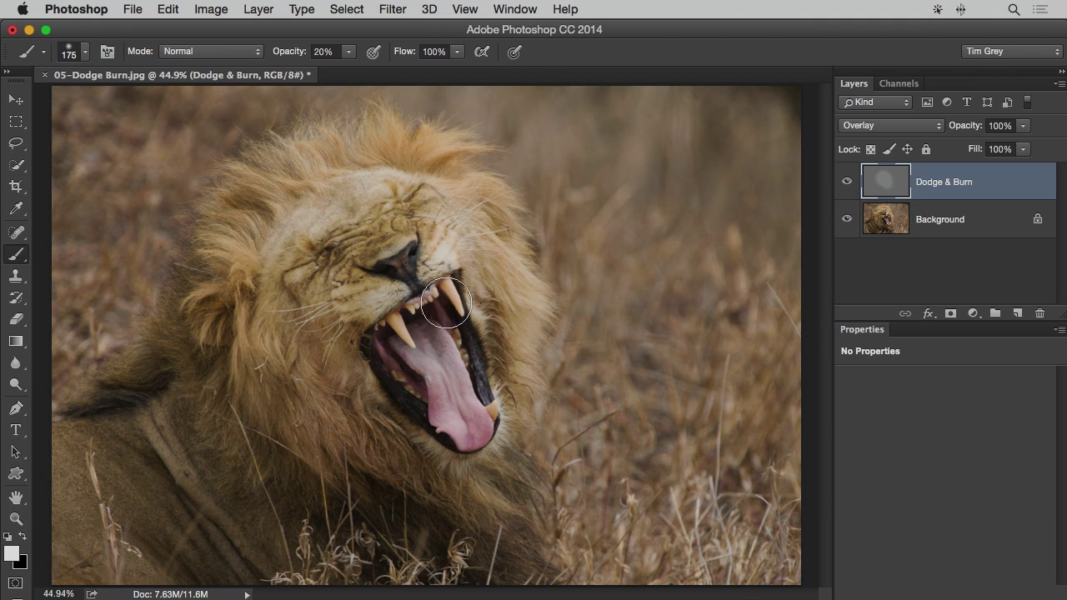
pyautogui.moveTo(446, 303)
pyautogui.mouseDown()
pyautogui.moveTo(401, 332)
pyautogui.moveTo(416, 370)
pyautogui.moveTo(464, 418)
pyautogui.moveTo(440, 318)
pyautogui.moveTo(440, 362)
pyautogui.moveTo(470, 417)
pyautogui.moveTo(438, 311)
pyautogui.moveTo(394, 340)
pyautogui.moveTo(421, 389)
pyautogui.moveTo(459, 413)
pyautogui.moveTo(437, 323)
pyautogui.mouseUp()
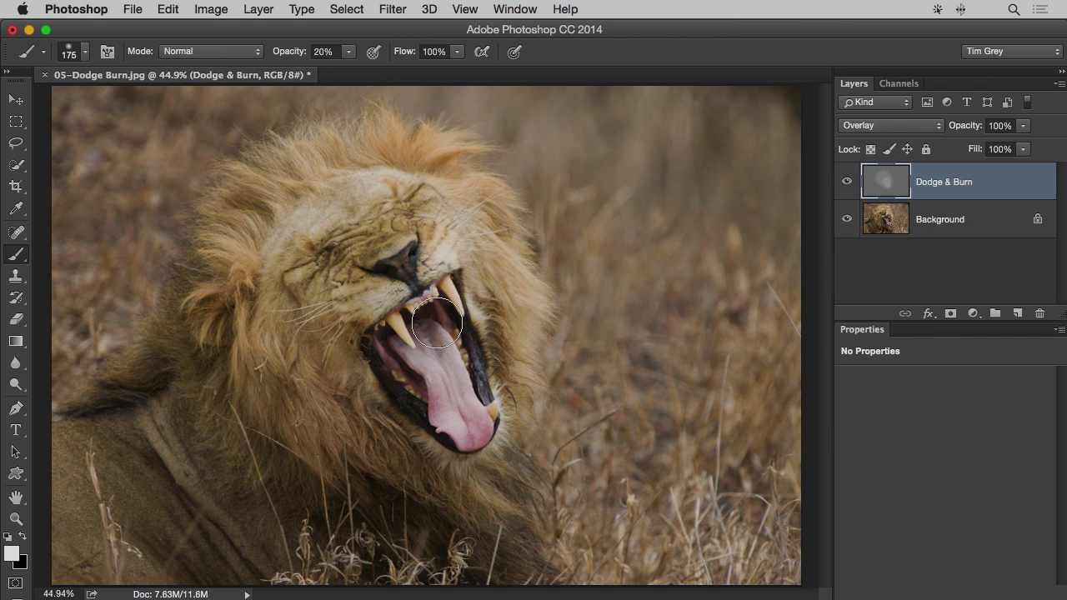
# Paint black with a 400 px brush over the left-side grass, then hide the Dodge & Burn layer to compare
pyautogui.press('x')
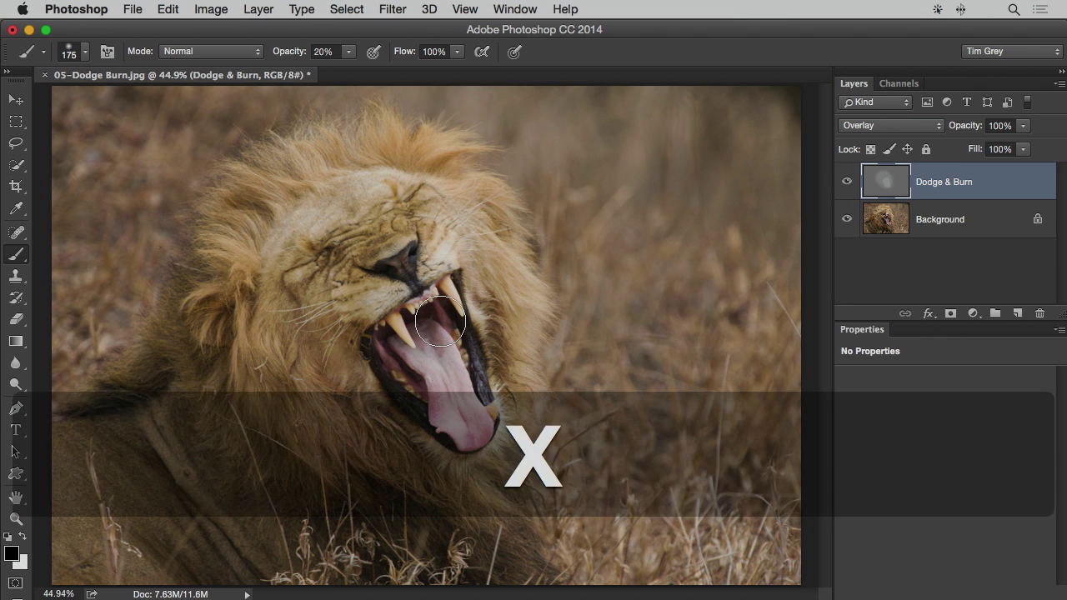
pyautogui.press(']')
pyautogui.press(']')
pyautogui.press(']')
pyautogui.press(']')
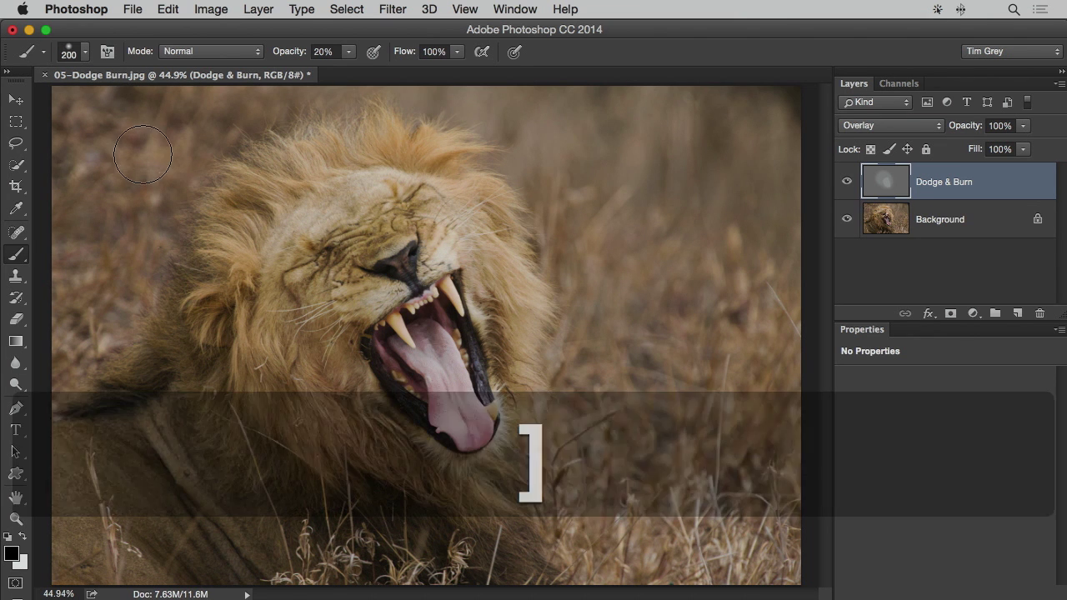
pyautogui.moveTo(220, 125)
pyautogui.mouseDown()
pyautogui.moveTo(62, 182)
pyautogui.moveTo(111, 124)
pyautogui.moveTo(55, 312)
pyautogui.moveTo(50, 397)
pyautogui.moveTo(118, 531)
pyautogui.moveTo(488, 560)
pyautogui.moveTo(732, 550)
pyautogui.moveTo(788, 515)
pyautogui.moveTo(682, 495)
pyautogui.moveTo(654, 400)
pyautogui.moveTo(658, 327)
pyautogui.moveTo(759, 355)
pyautogui.moveTo(714, 511)
pyautogui.mouseUp()
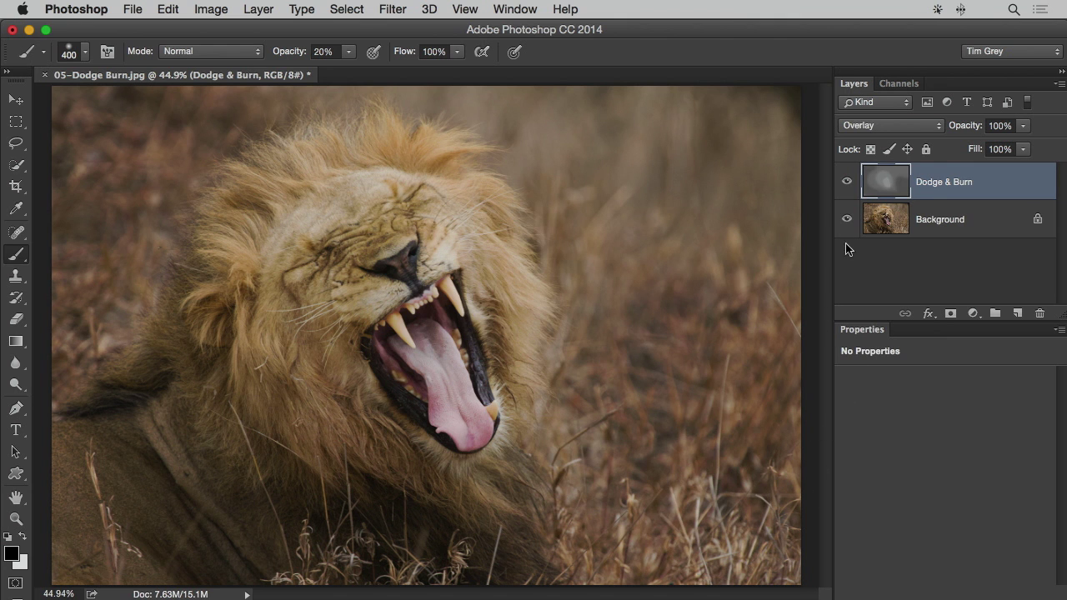
pyautogui.click(846, 182)
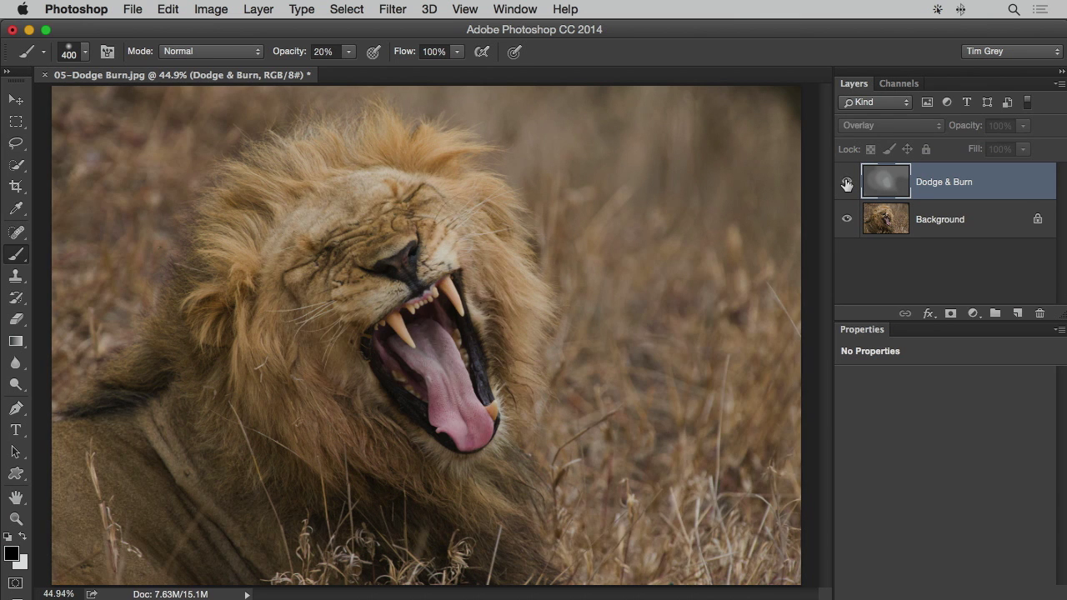
pyautogui.click(846, 183)
pyautogui.click(846, 183)
pyautogui.click(846, 183)
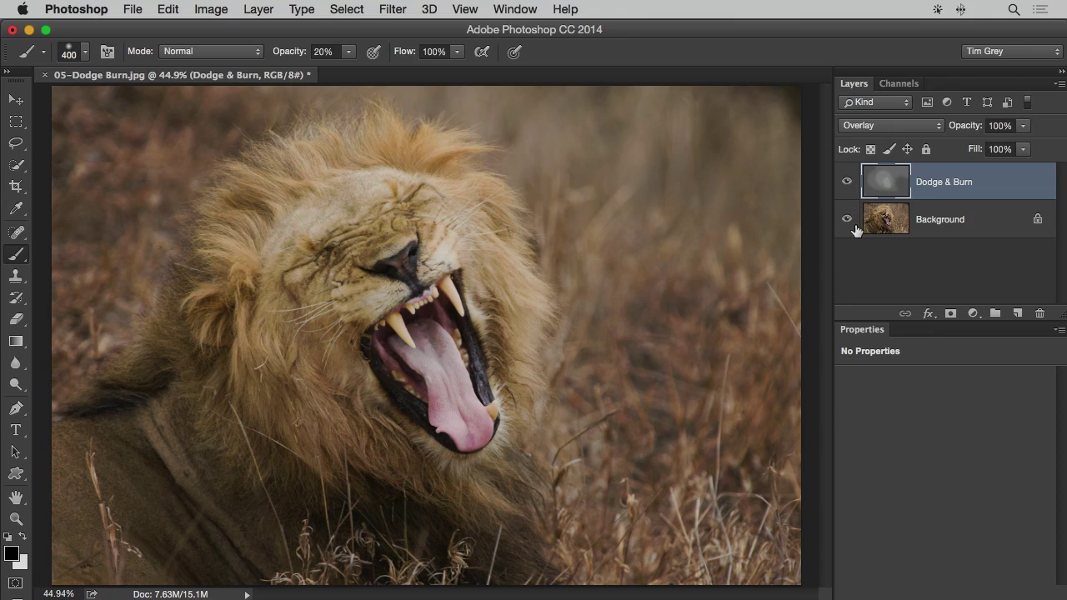